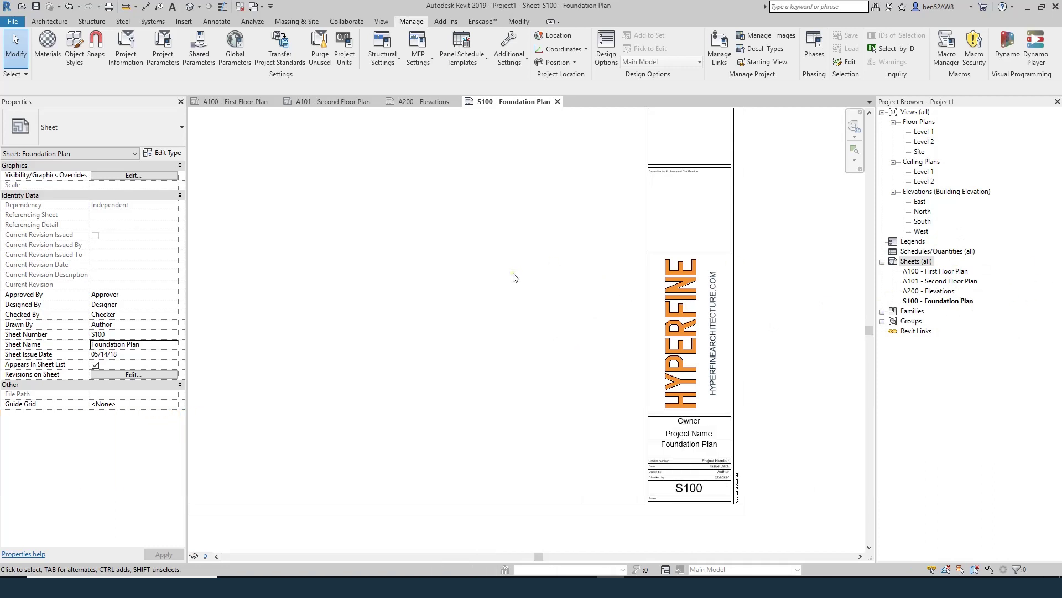
- From Manage > Project Parameters, add a new parameter, leaving the blank Parameter Properties form showing
scroll(513, 279, "down", 3)
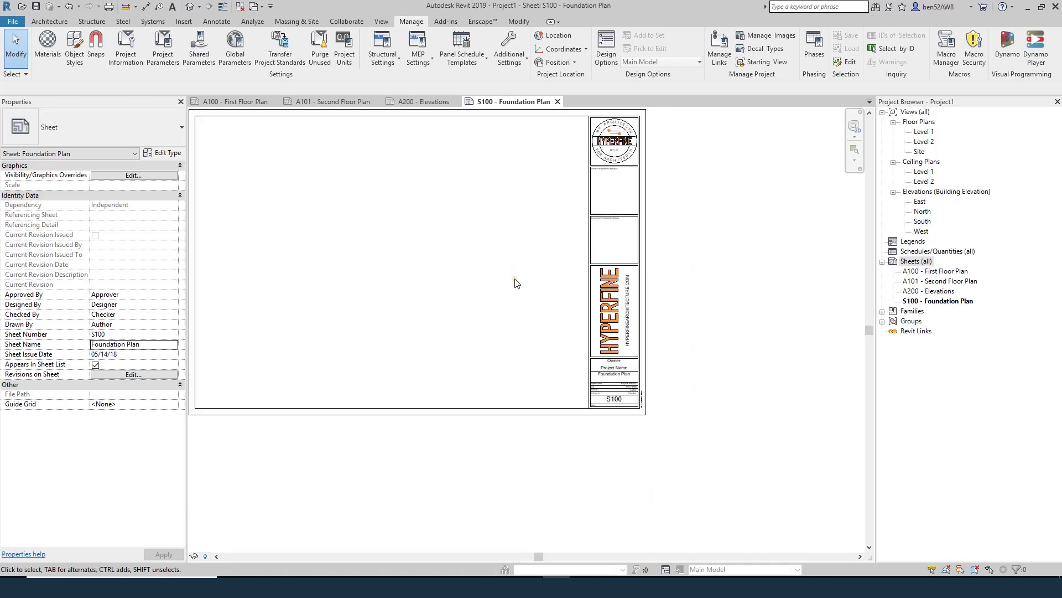
scroll(526, 267, "down", 2)
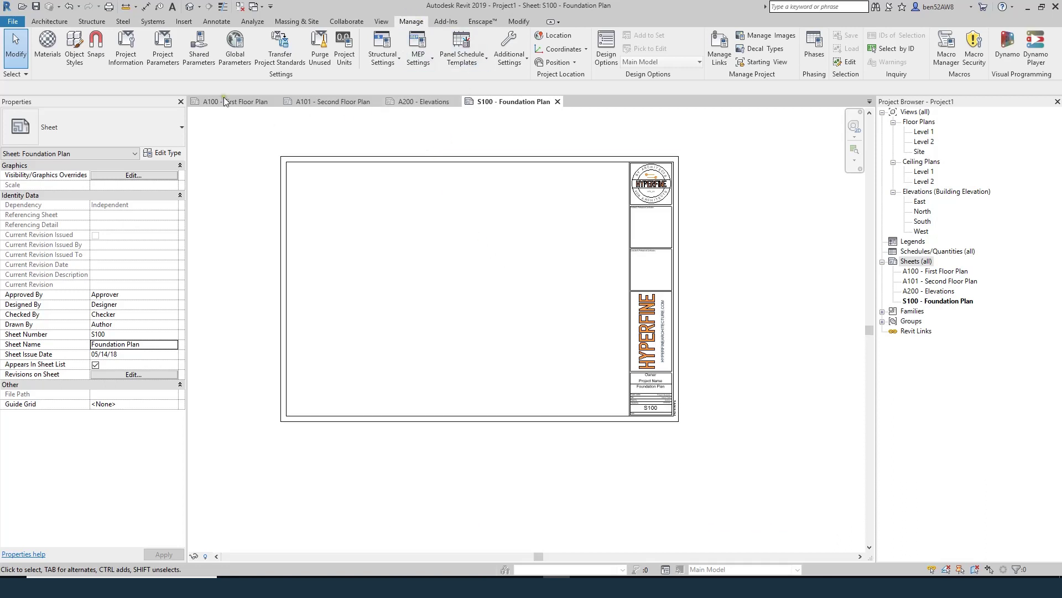
left_click(173, 50)
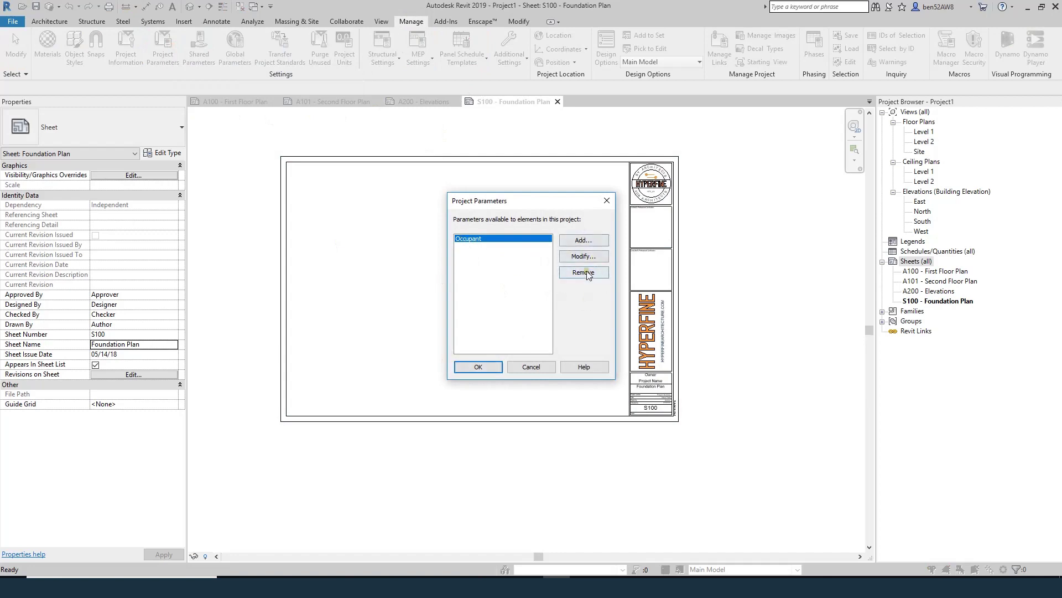
left_click(583, 241)
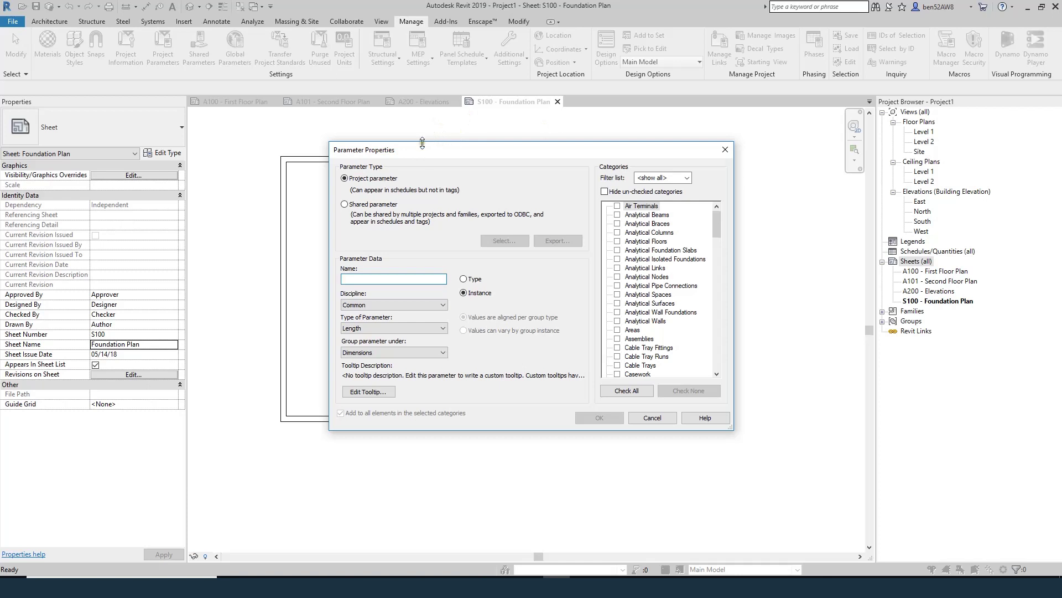
left_click_drag(404, 149, 364, 128)
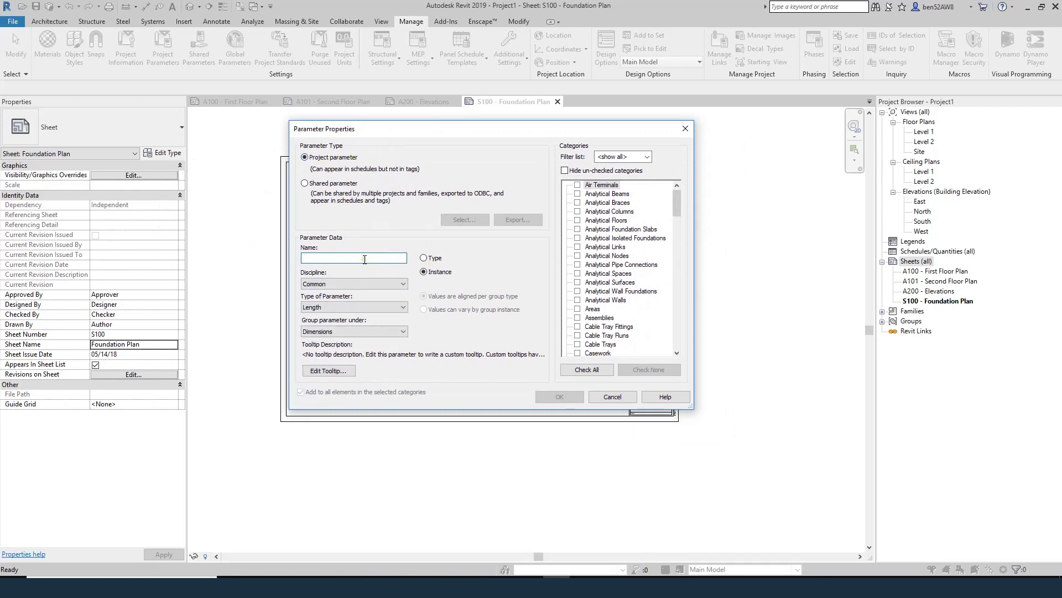
- Enter 'Sheet Folder' as the new project parameter's name
type("Sheet Folder")
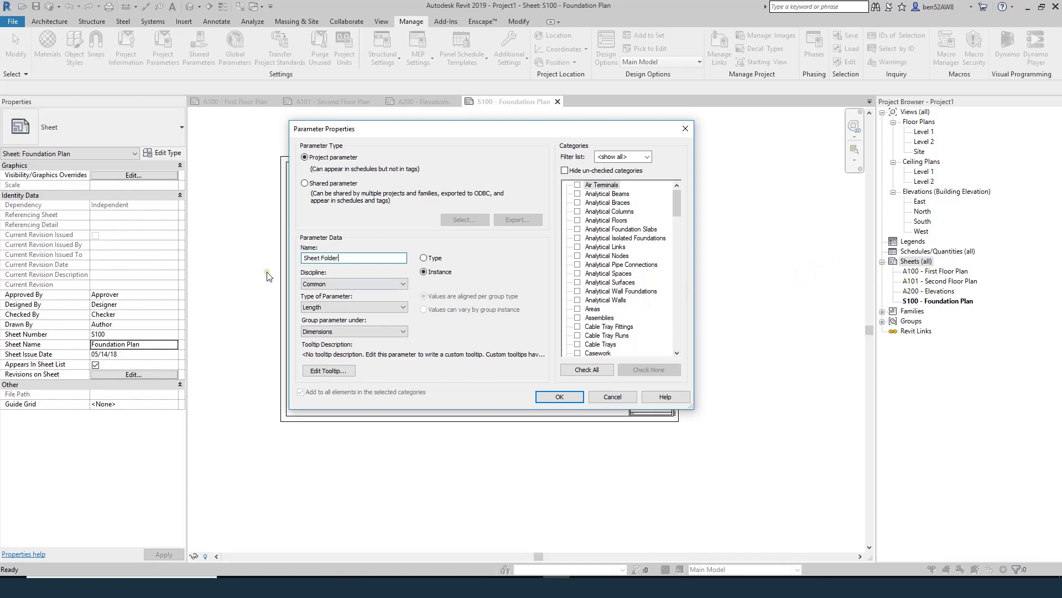
- Keep the Common discipline, set the type to Text, and group it under Constraints
left_click(333, 285)
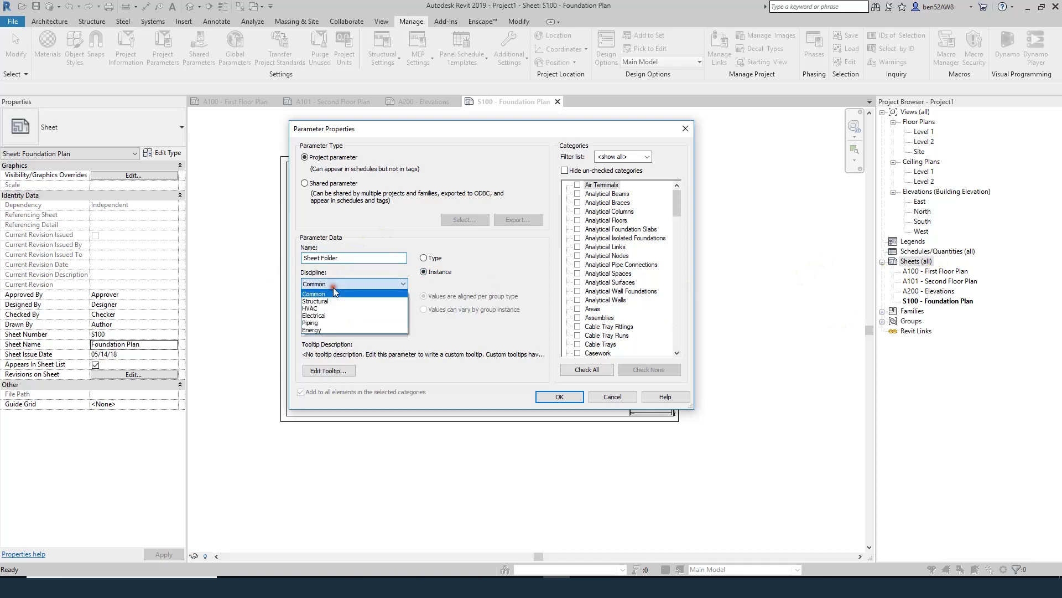
left_click(333, 287)
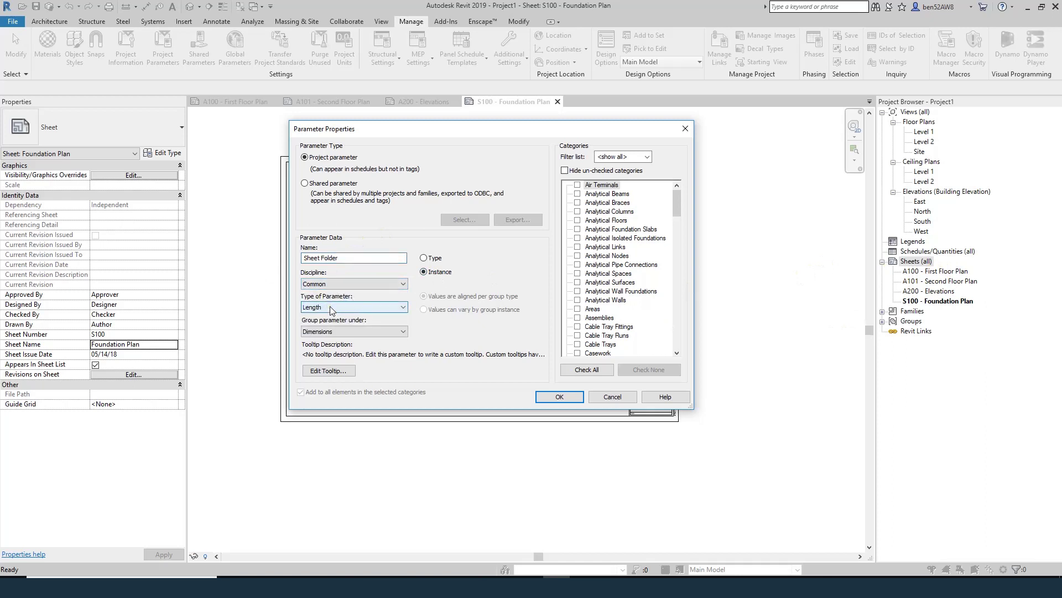
left_click(330, 306)
left_click(323, 319)
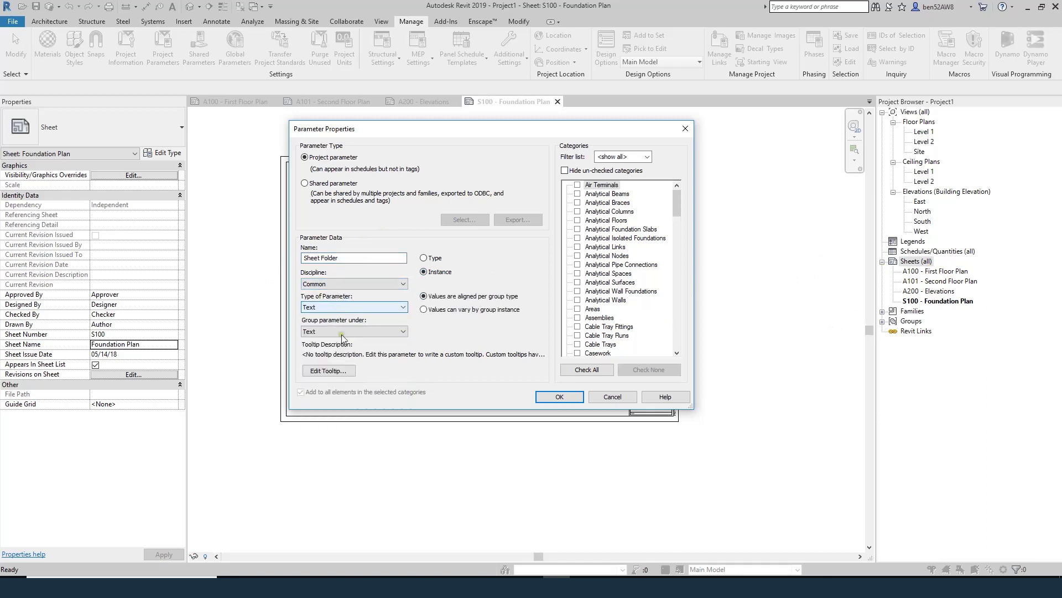
left_click(334, 334)
scroll(336, 360, "up", 5)
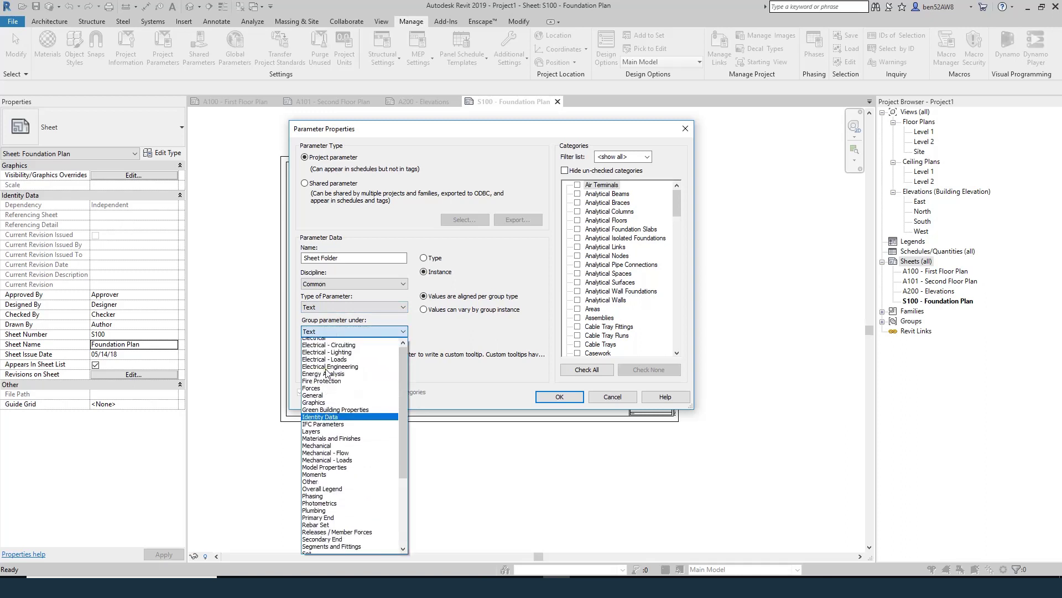
left_click(327, 363)
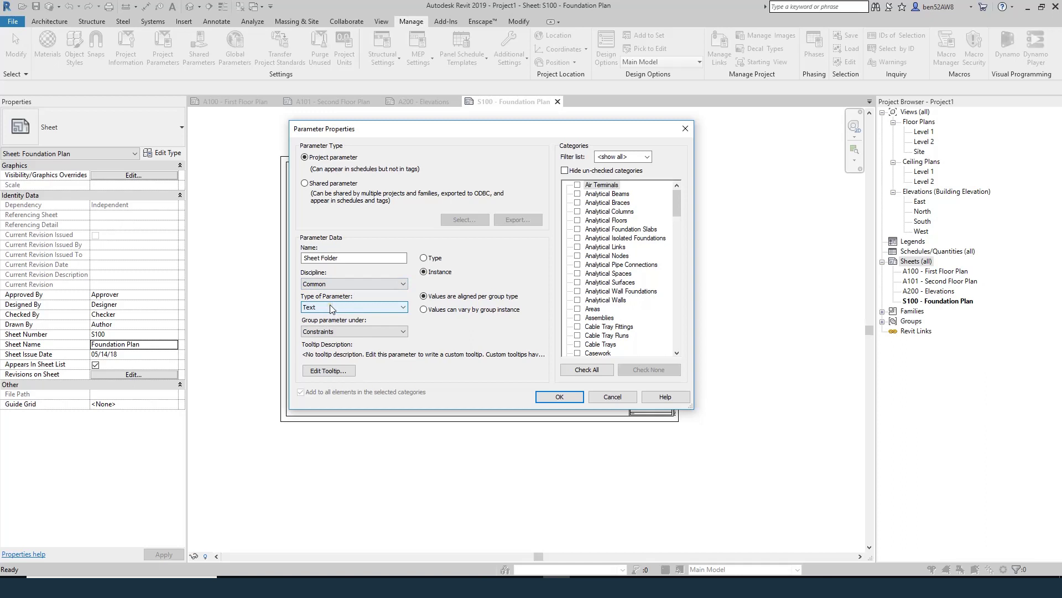
- Apply the parameter to the Sheets category and confirm it
left_click(622, 266)
scroll(622, 214, "down", 2)
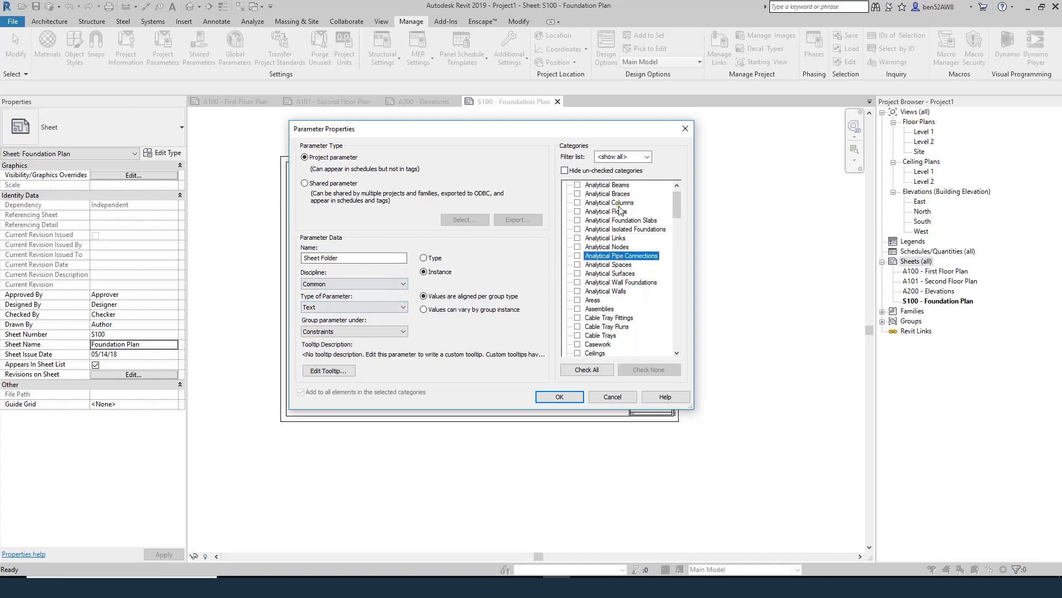
scroll(622, 221, "down", 10)
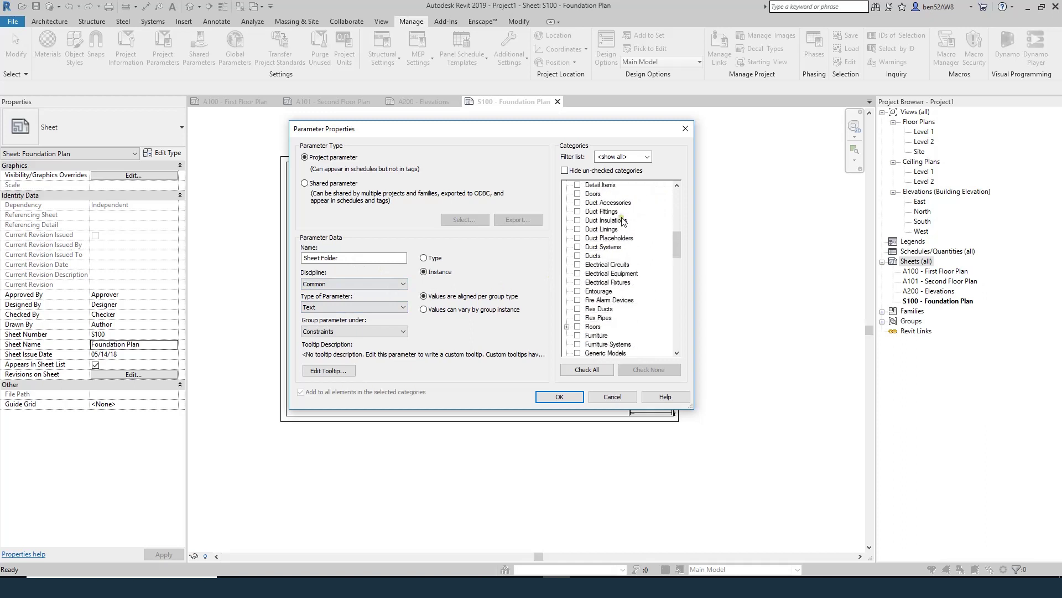
scroll(622, 237, "down", 9)
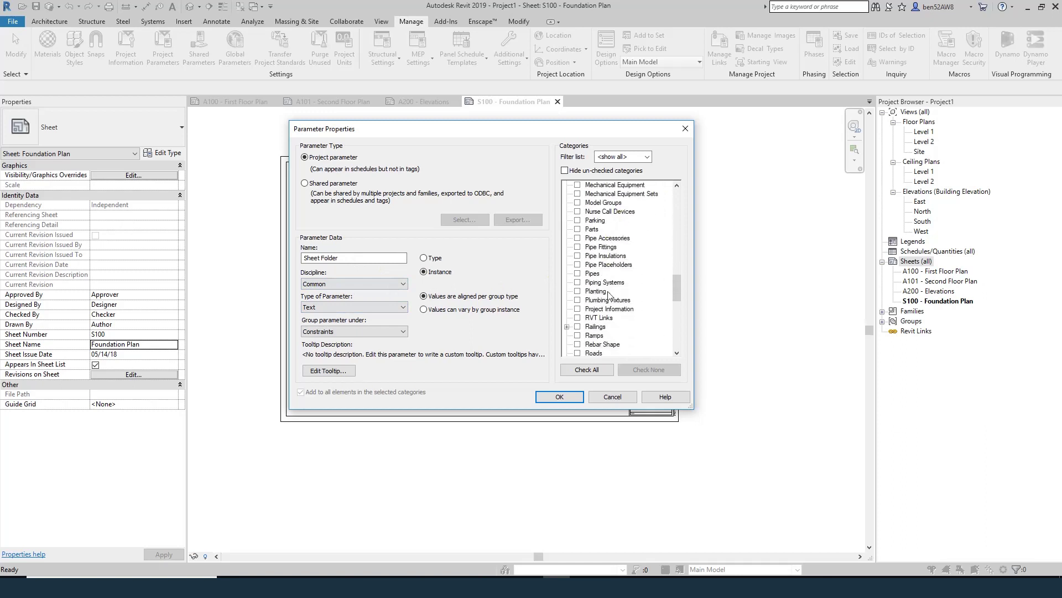
scroll(609, 296, "down", 1)
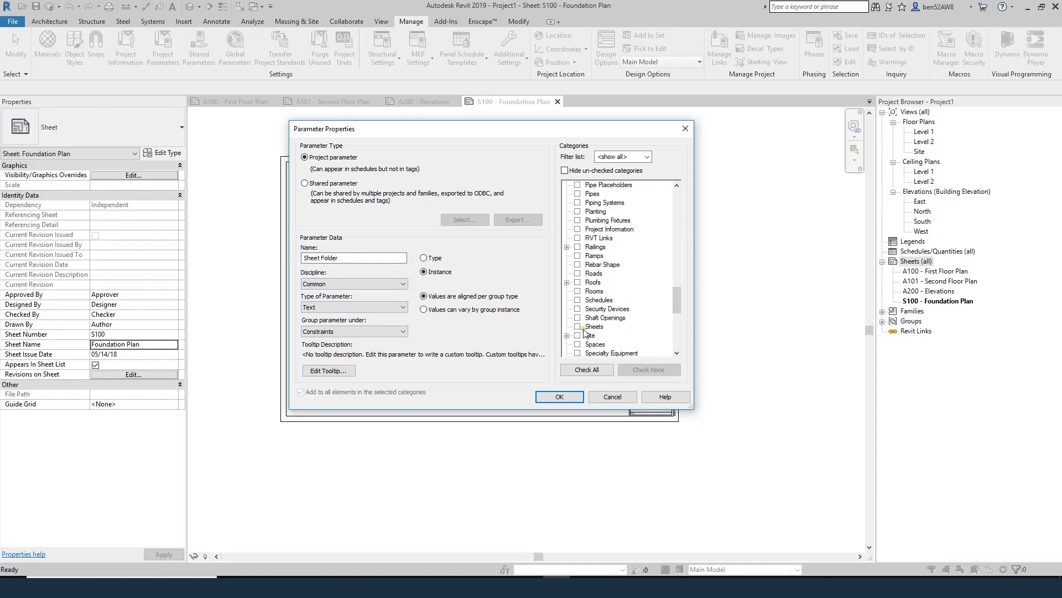
left_click(577, 327)
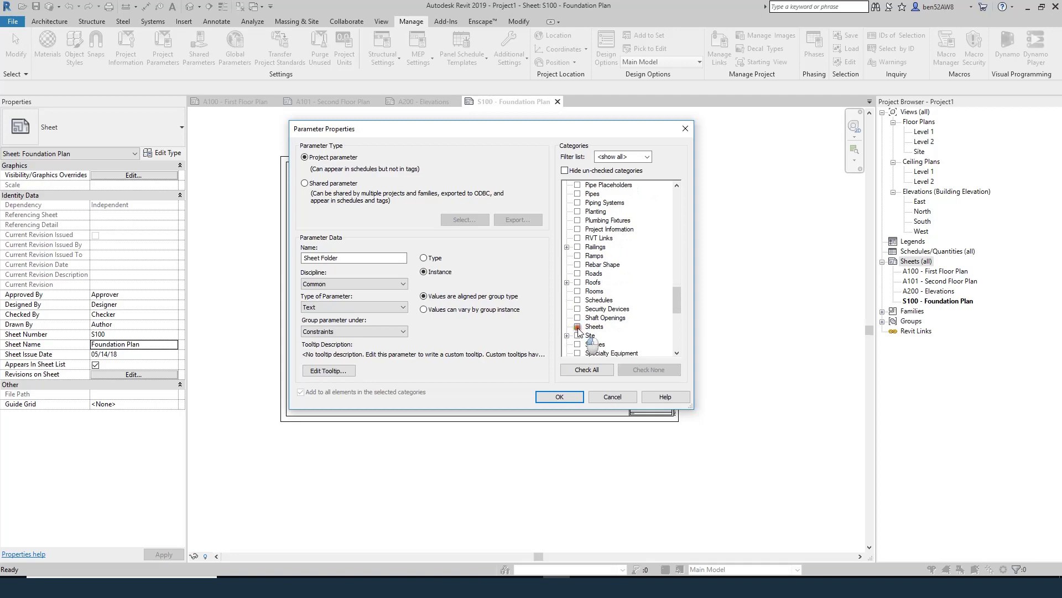
left_click(559, 397)
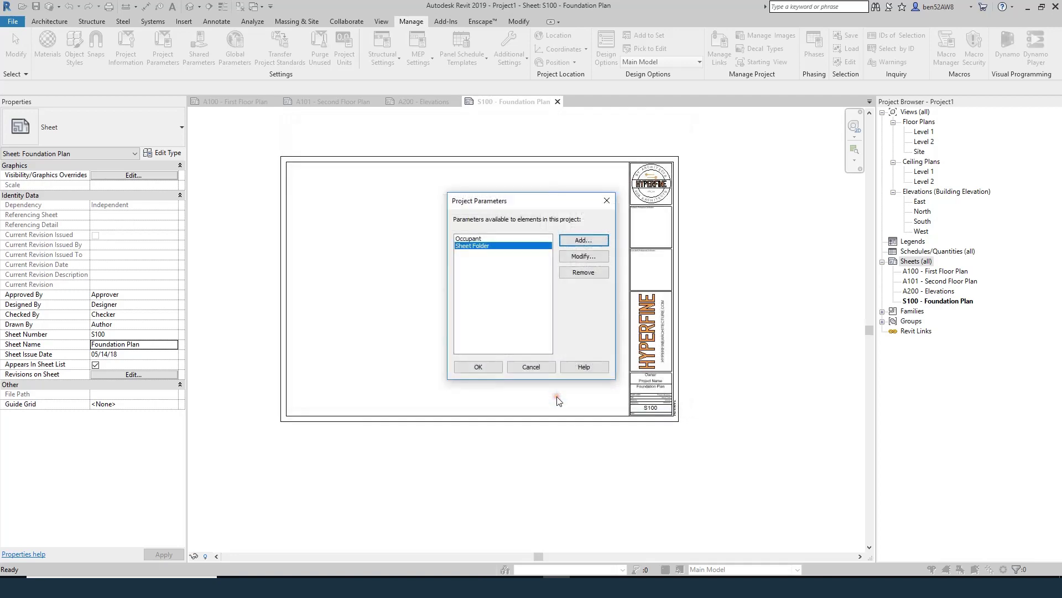
- Close Project Parameters and set sheet A100 – First Floor Plan's Sheet Folder to '1 - Arch 100'
left_click(479, 368)
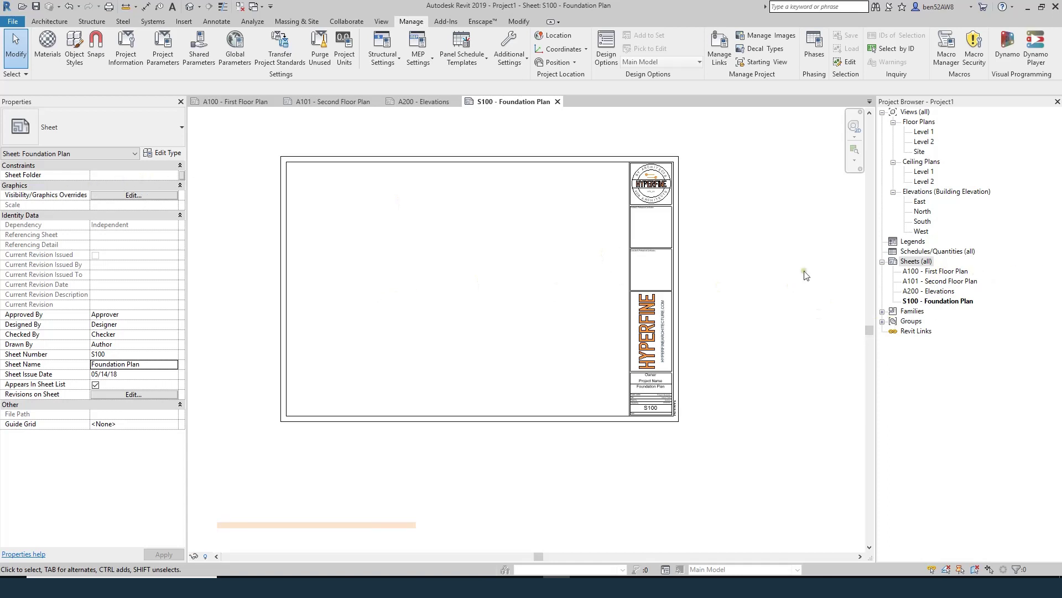
left_click(951, 271)
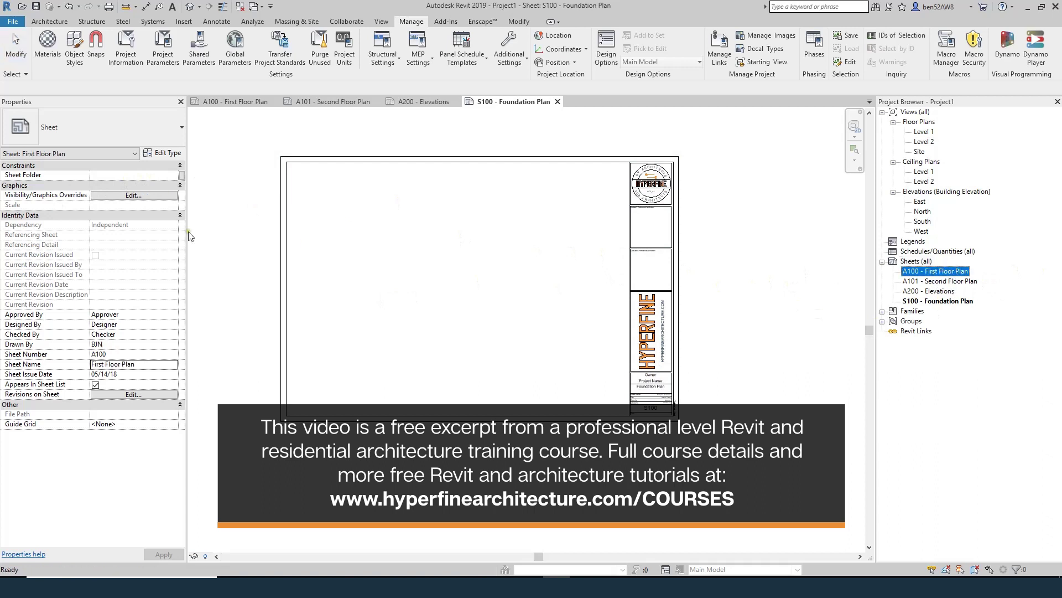
left_click(126, 175)
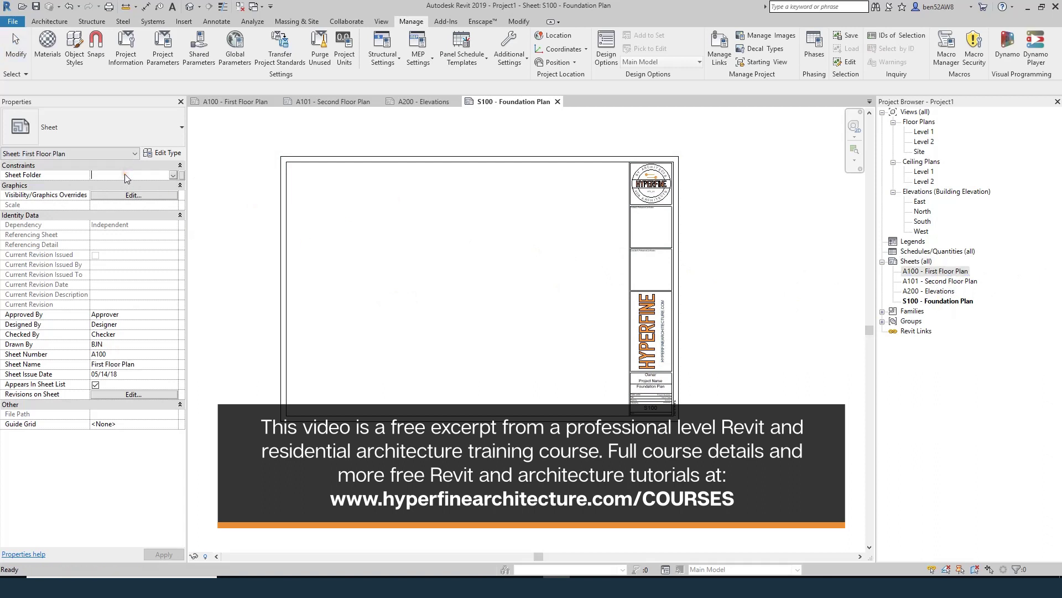
type("1 - Arch 10")
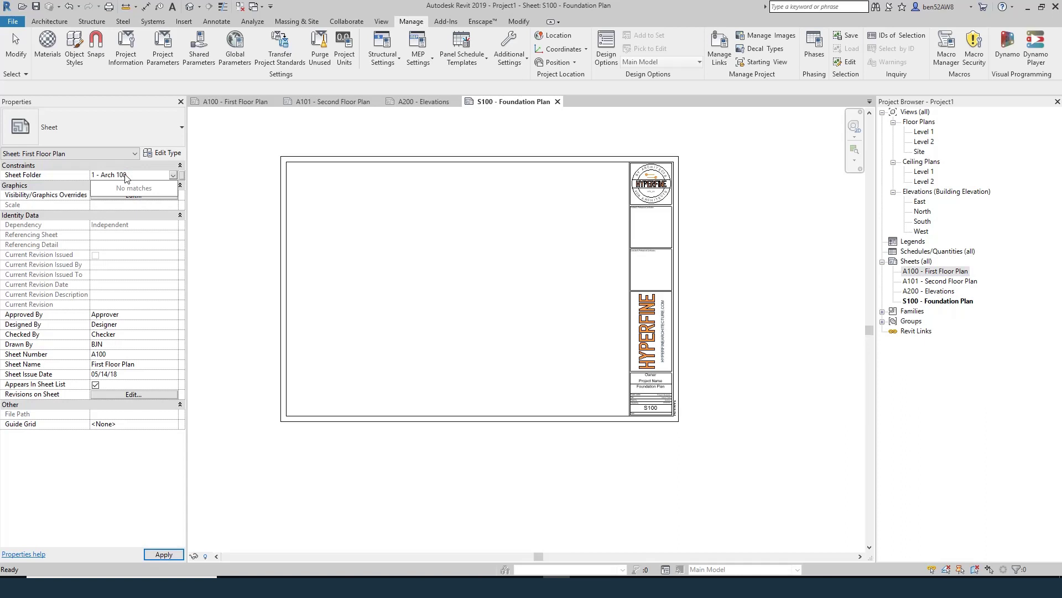
key("Return")
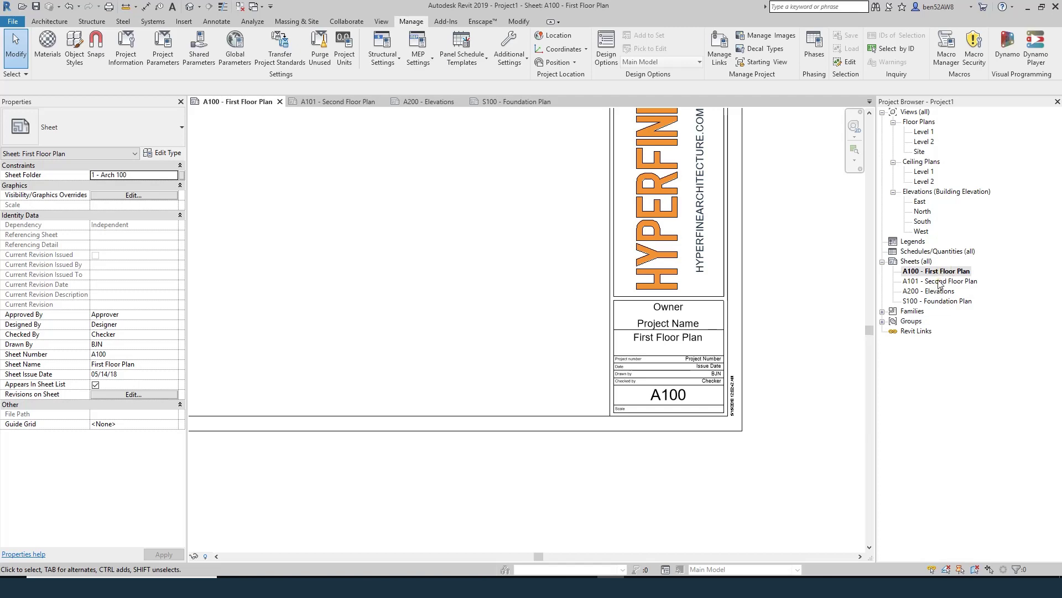
- Set sheet A101 – Second Floor Plan's Sheet Folder to '1 - Arch 100'
left_click(939, 284)
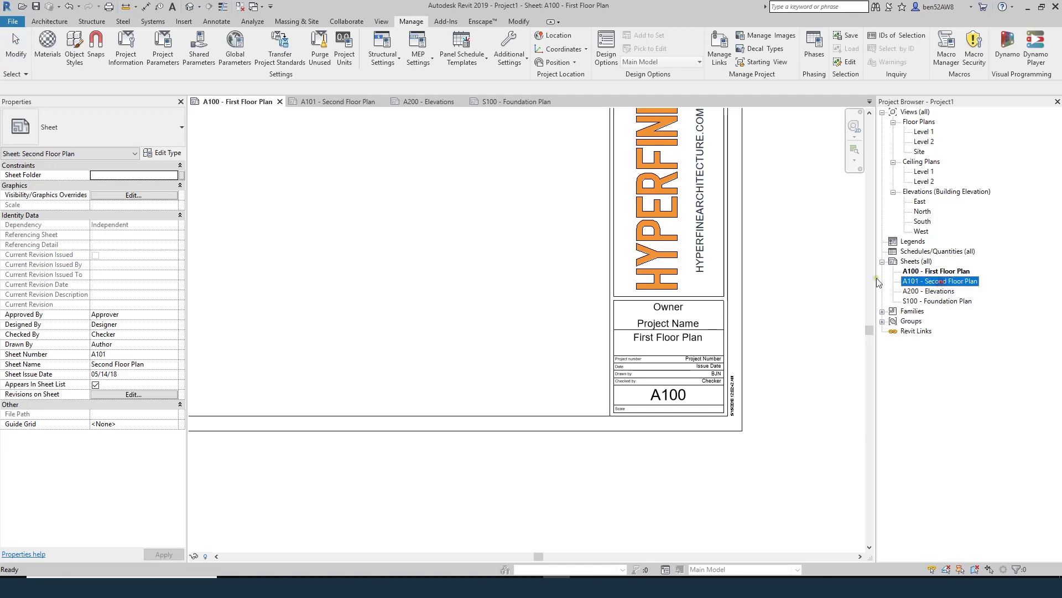
key("F2")
left_click(570, 318)
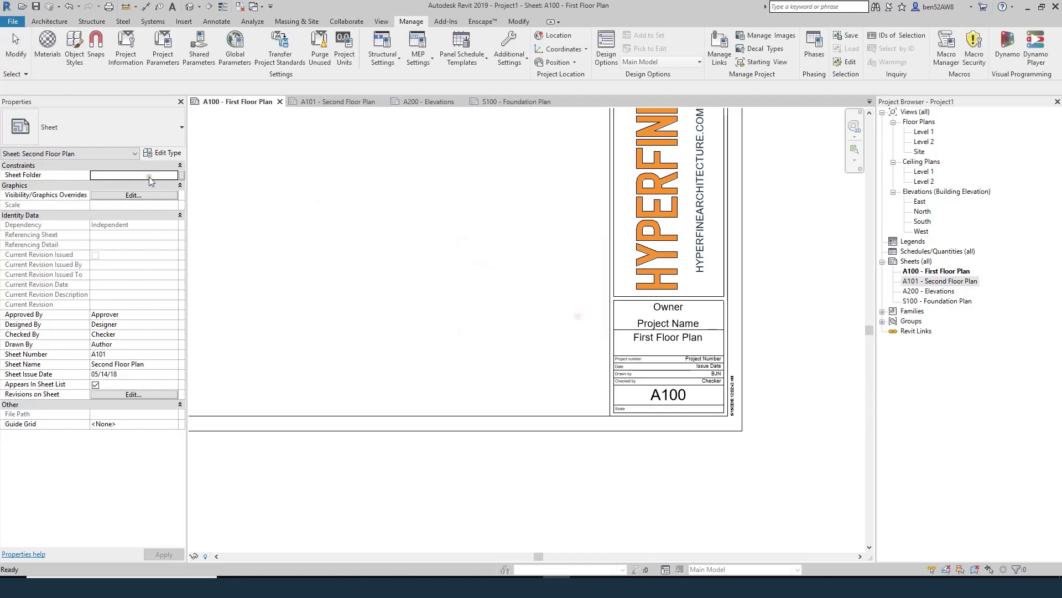
left_click(149, 176)
type("1")
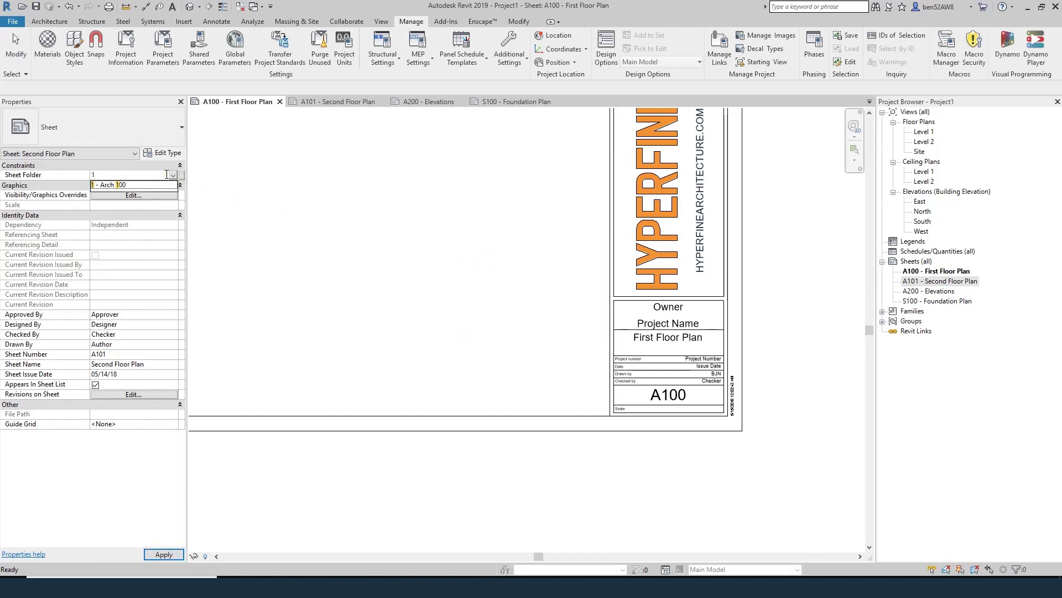
key("Down")
key("Return")
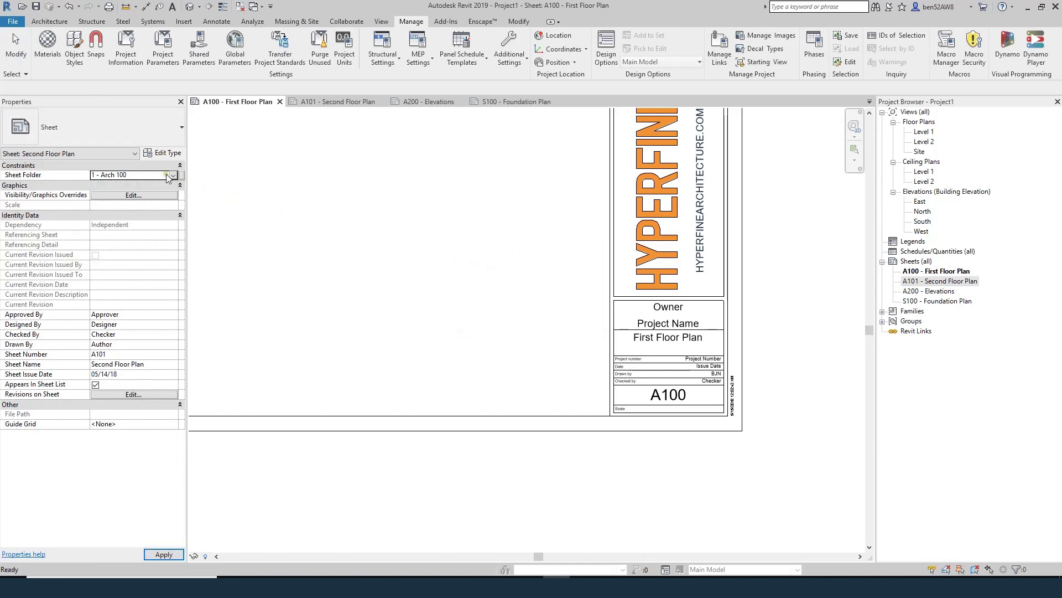
- Set A200 – Elevations to '1 - Arch 200' and S100 – Foundation Plan to '2 - Structural 100'
left_click(932, 292)
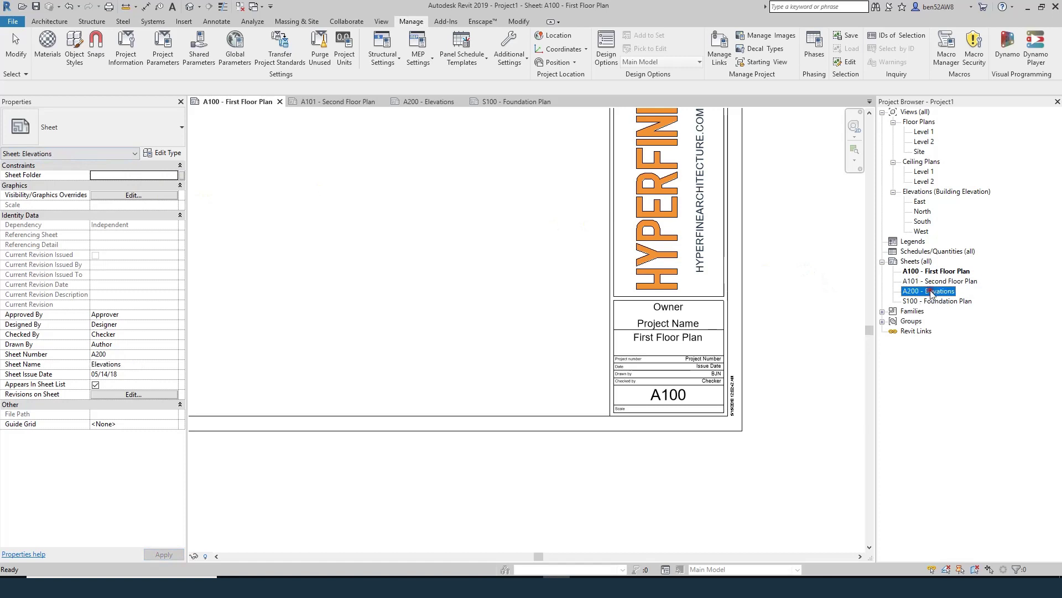
left_click(131, 175)
type("1 - Arch")
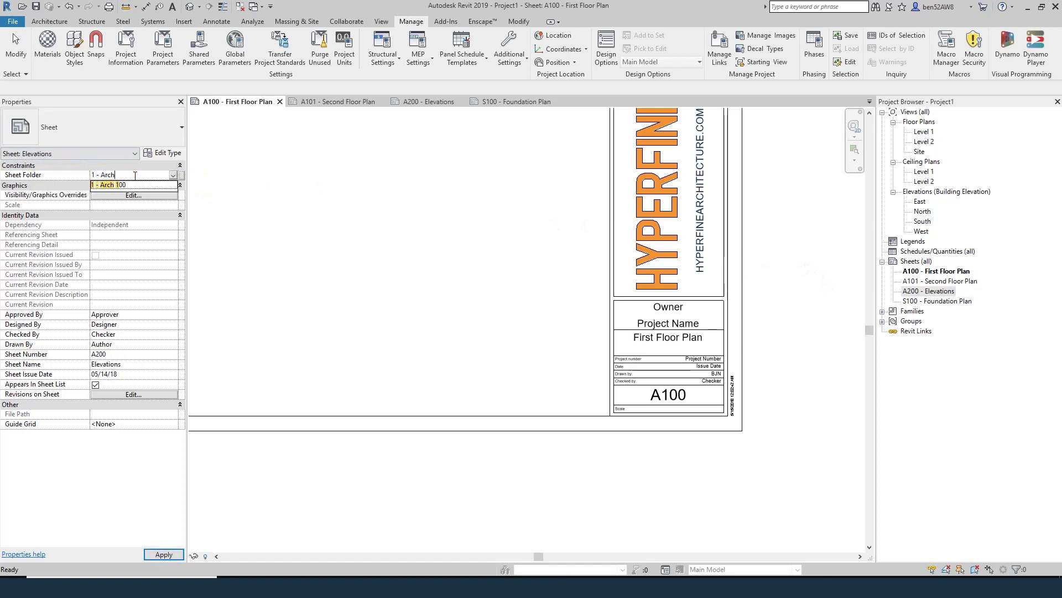
type(" 200")
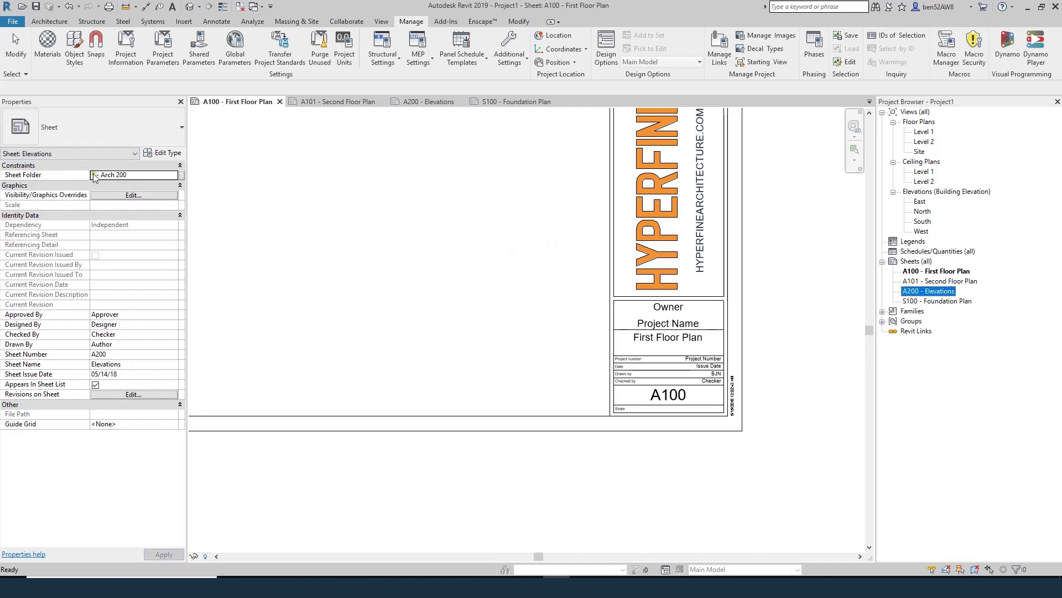
left_click(913, 301)
left_click(142, 172)
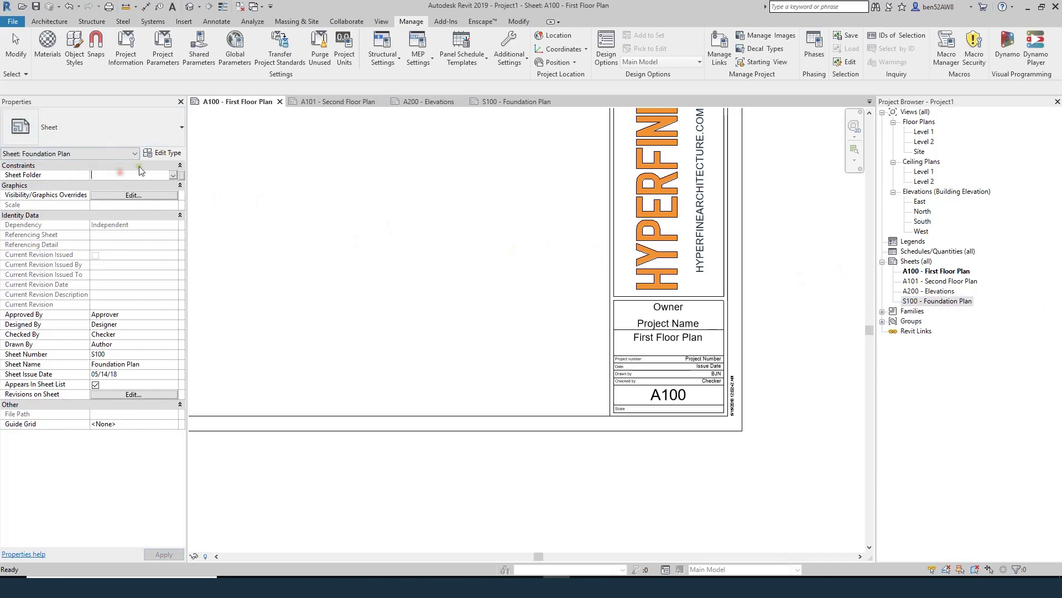
type("2 - Structural 100")
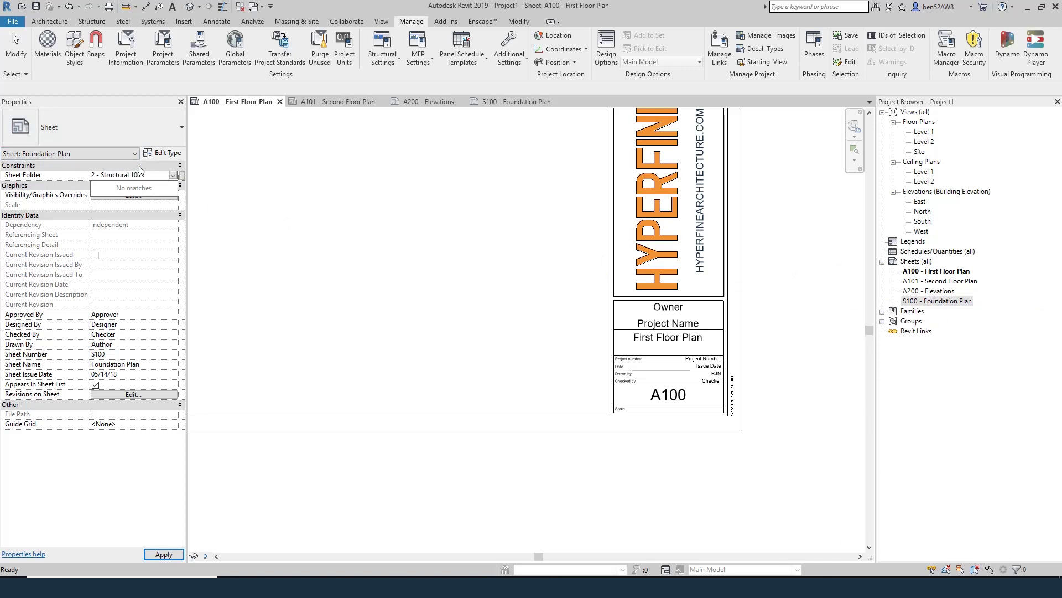
key("Return")
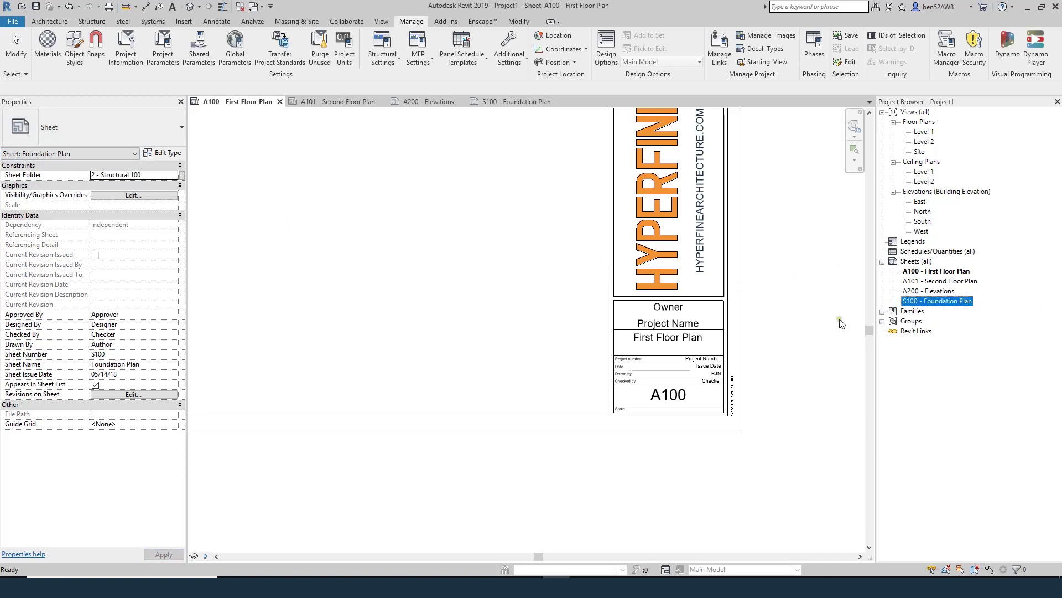
left_click(911, 262)
- In Sheets Browser Organization, create a new organization named 'Sheet Folder'
right_click(912, 264)
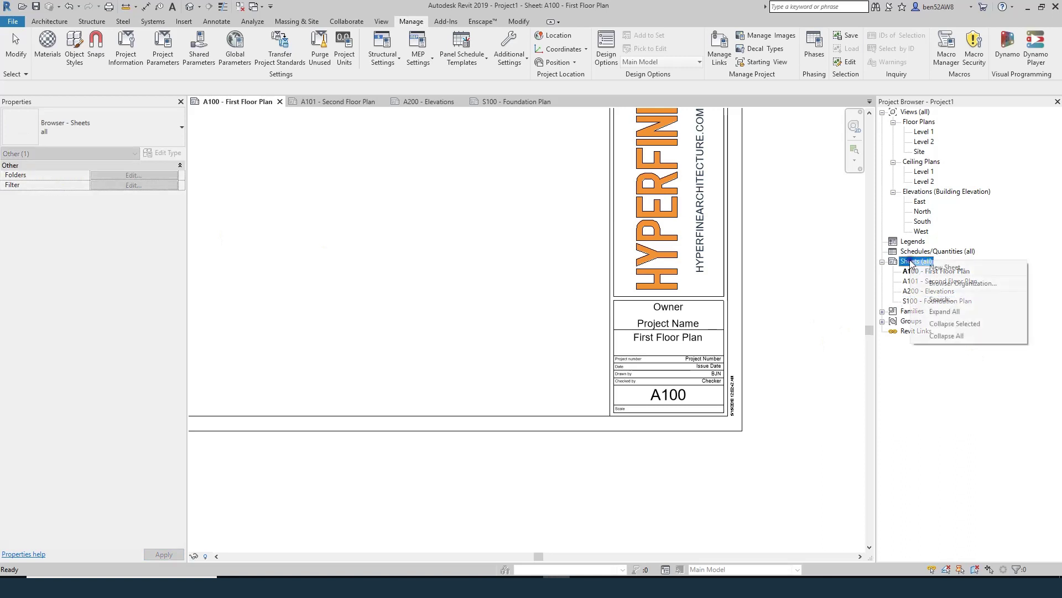
left_click(962, 285)
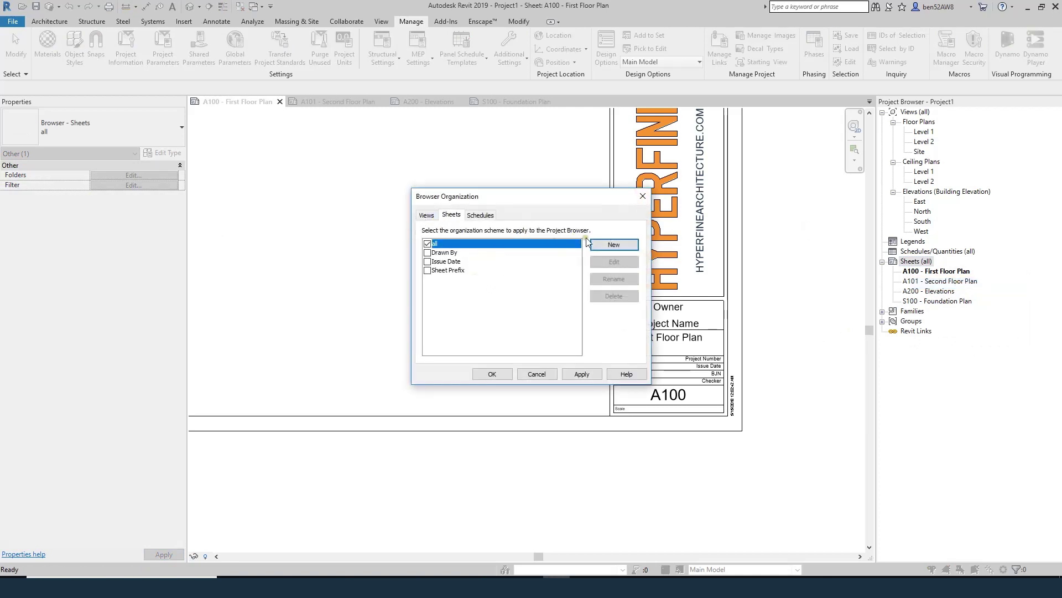
left_click(617, 249)
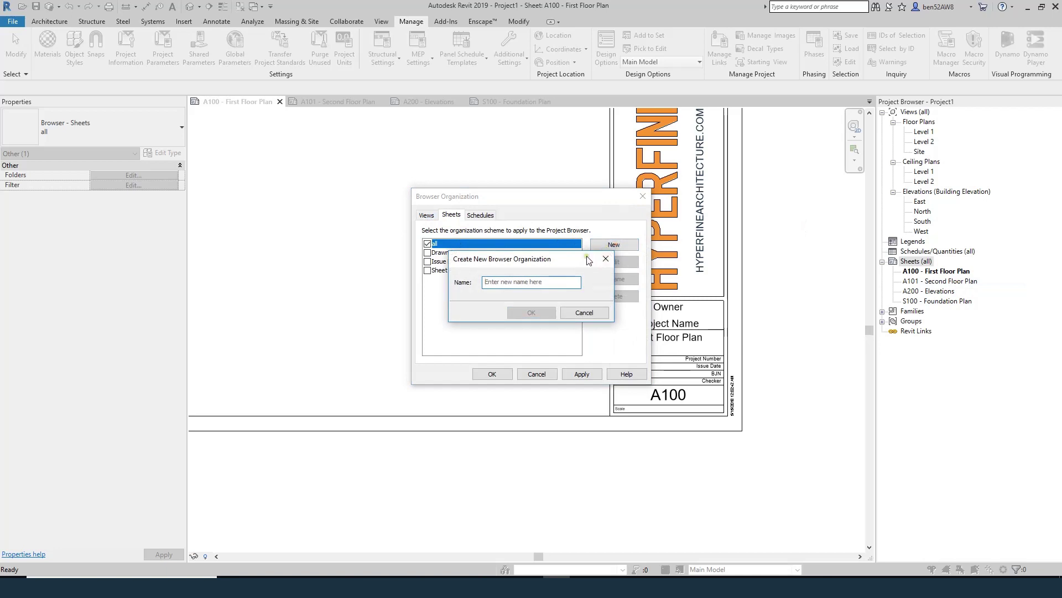
type("Sheet")
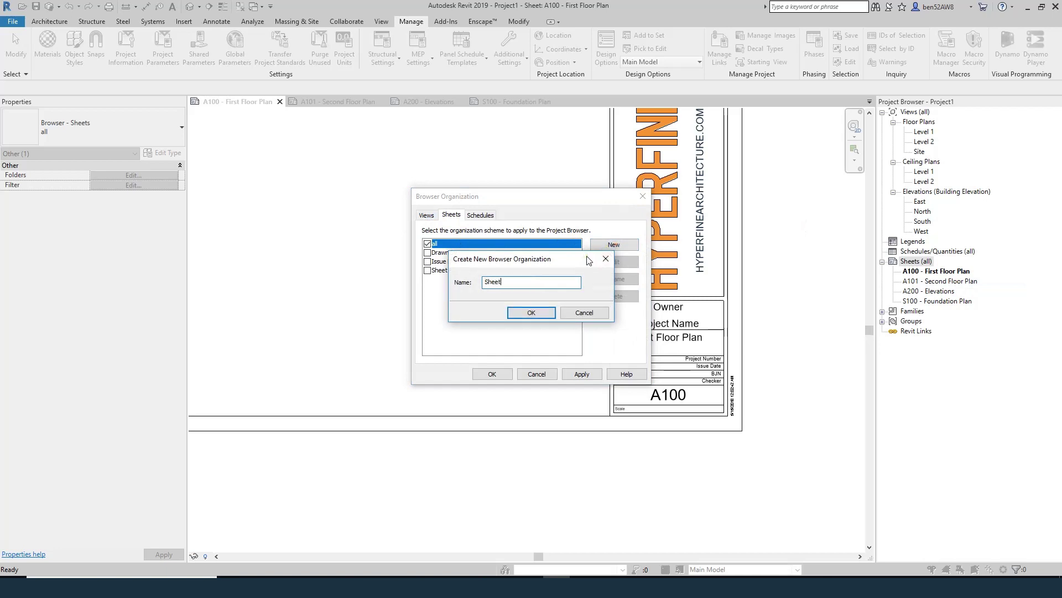
type(" Folder")
key("Return")
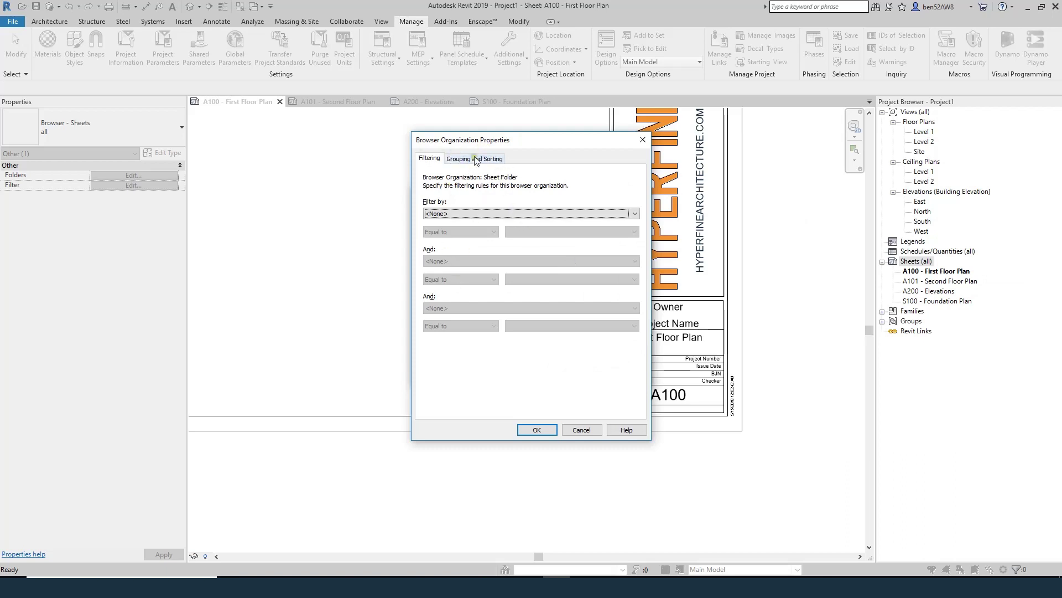
- Group the 'Sheet Folder' organization by the Sheet Folder parameter and make it the active sheet organization
left_click(476, 160)
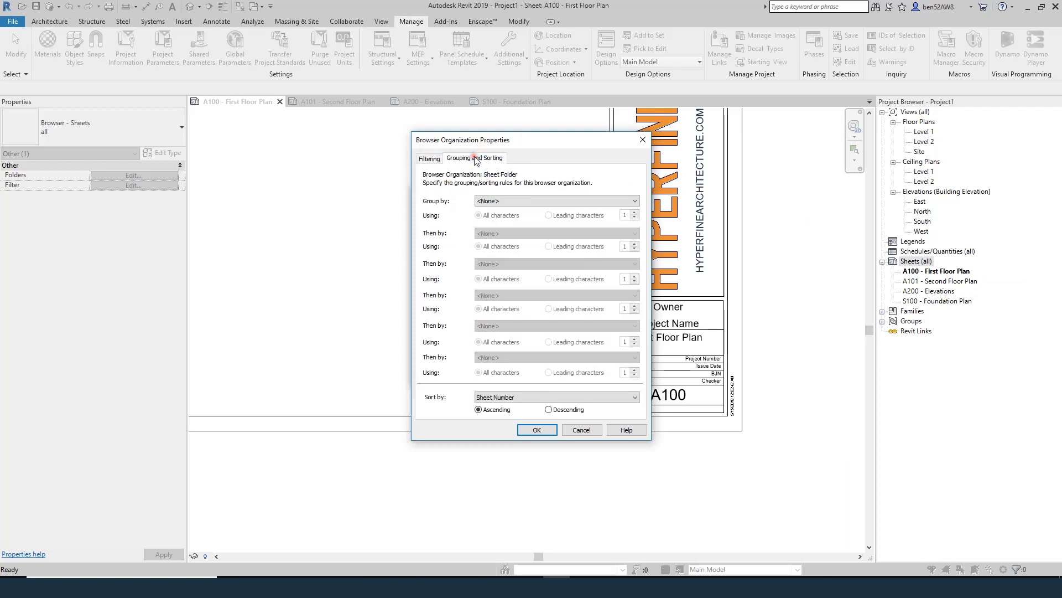
left_click(501, 201)
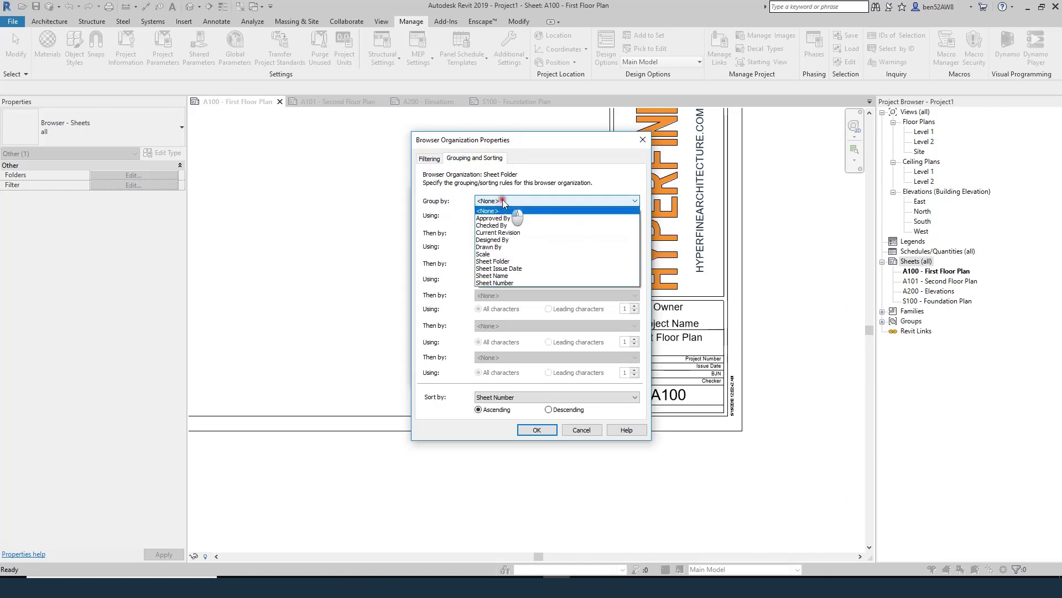
left_click(502, 261)
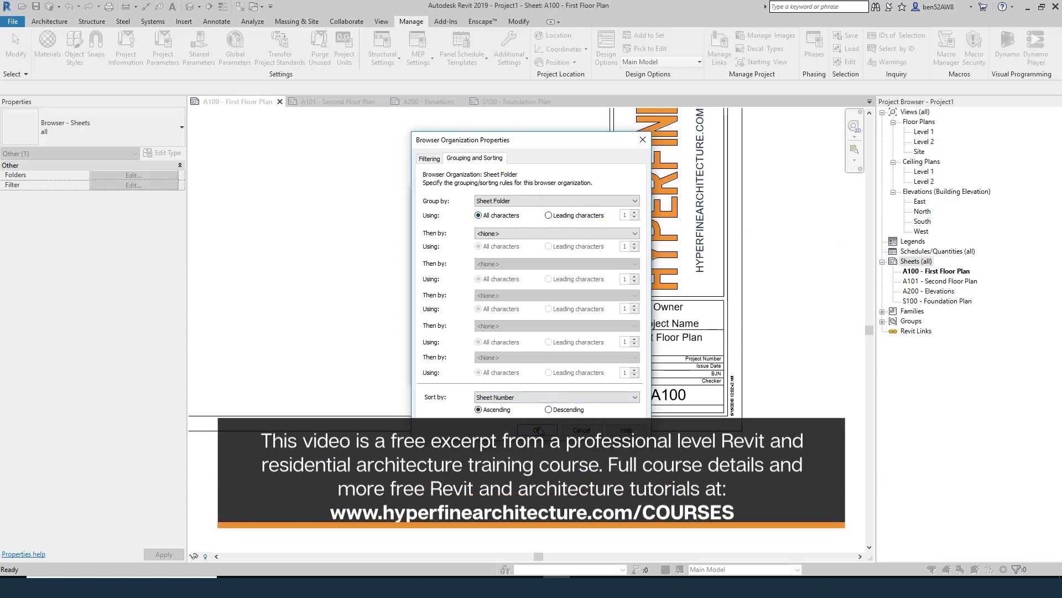
left_click(536, 430)
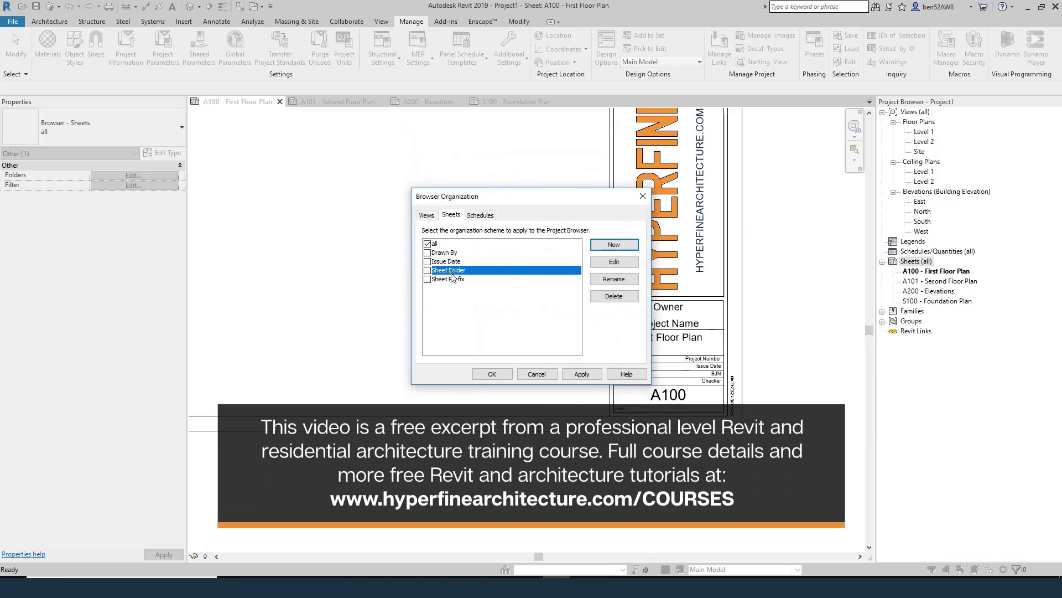
left_click(427, 271)
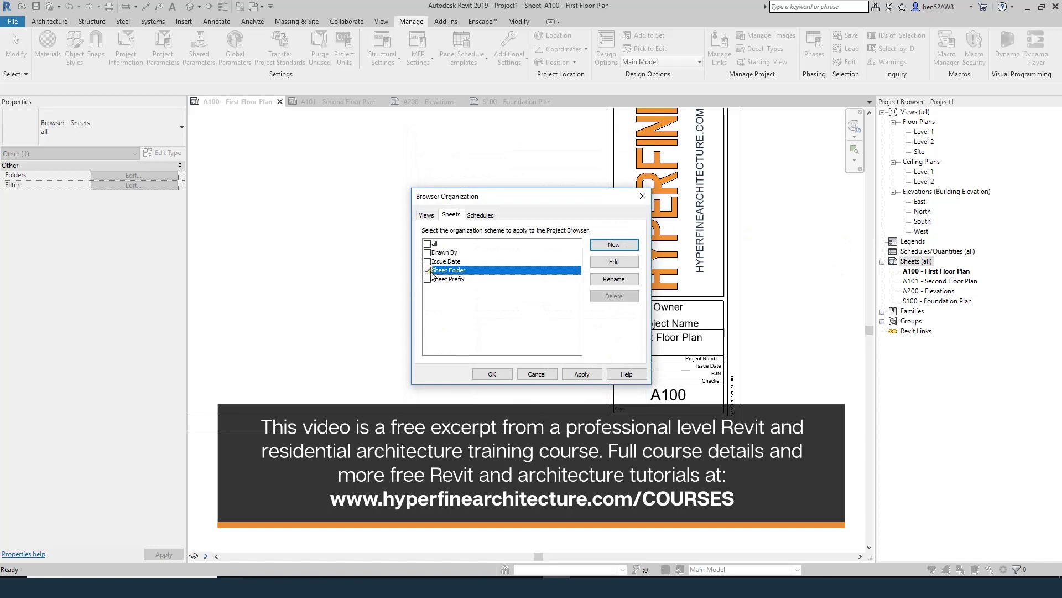
left_click(489, 374)
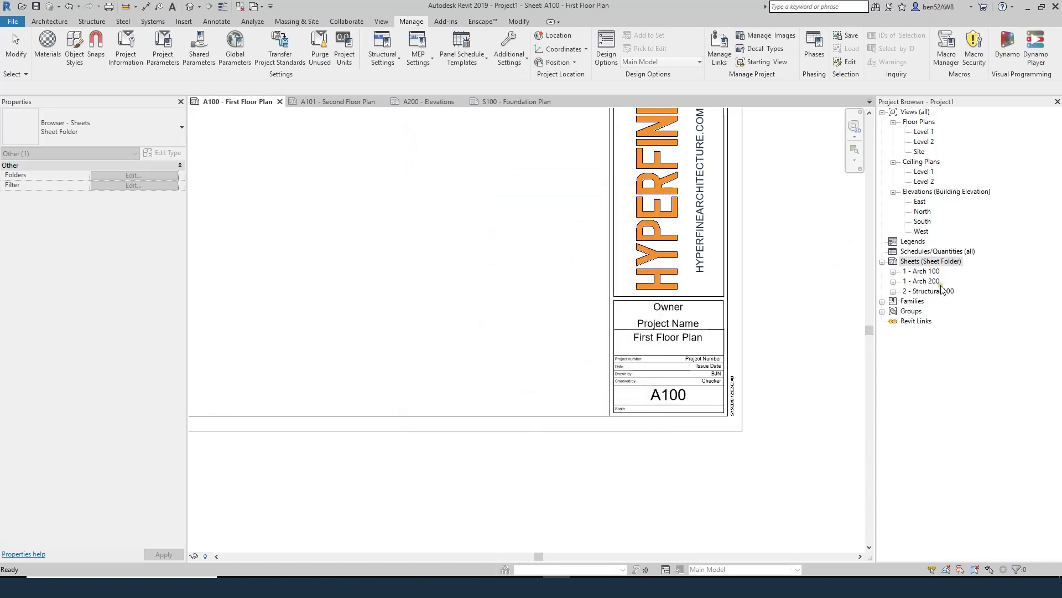
- Expand all three sheet folder groups, then collapse 2 - Structural 100 and 1 - Arch 200
left_click(893, 272)
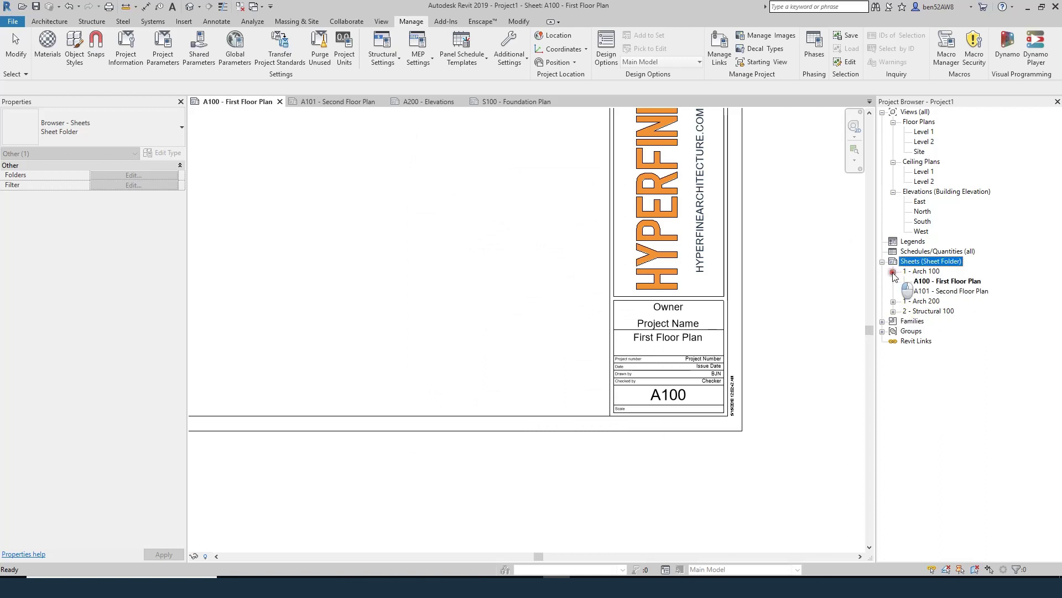
left_click(894, 301)
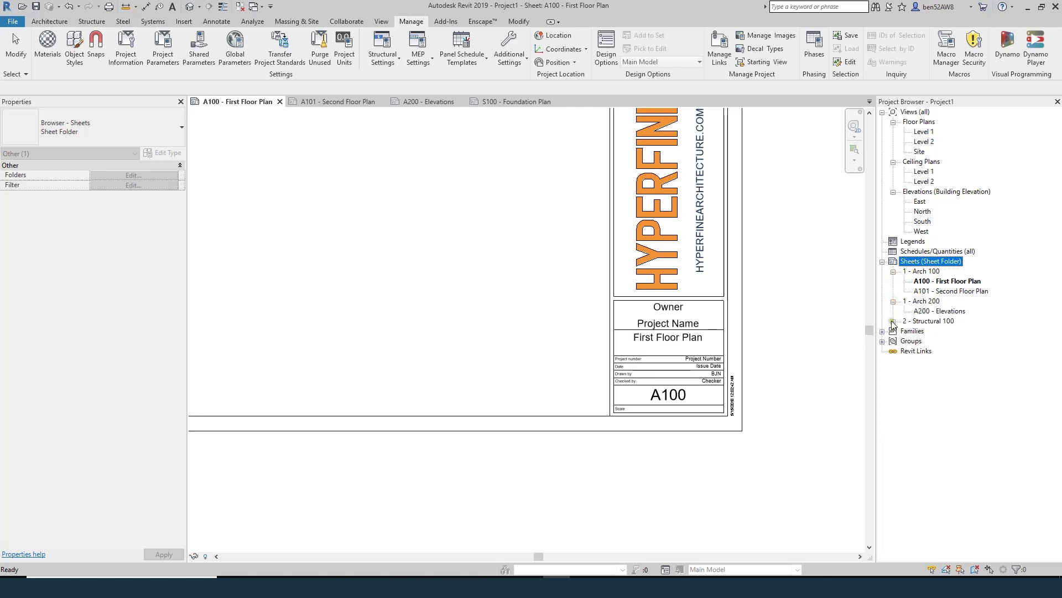
left_click(894, 321)
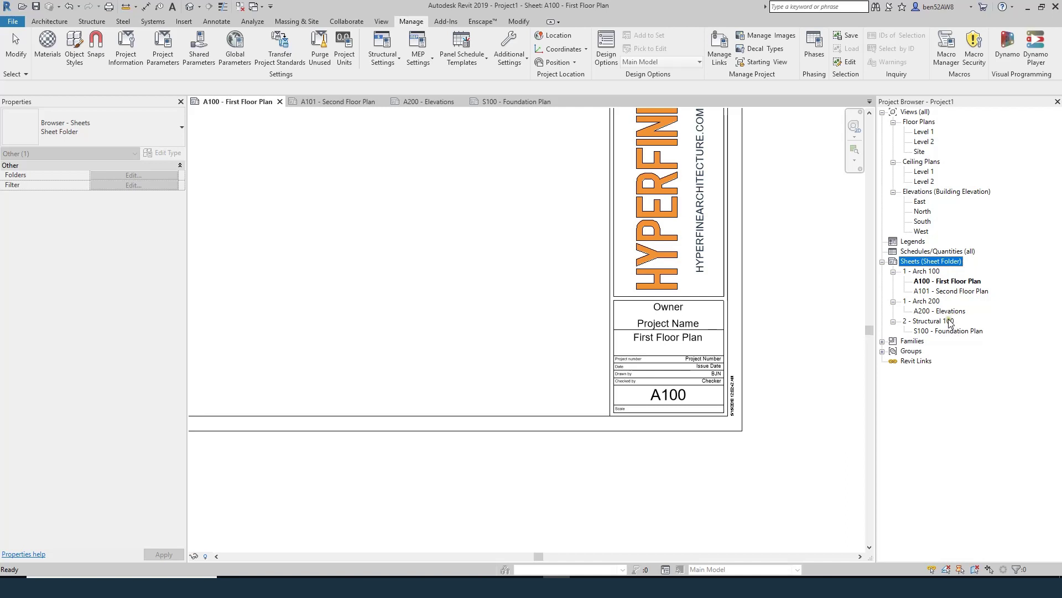
left_click(893, 323)
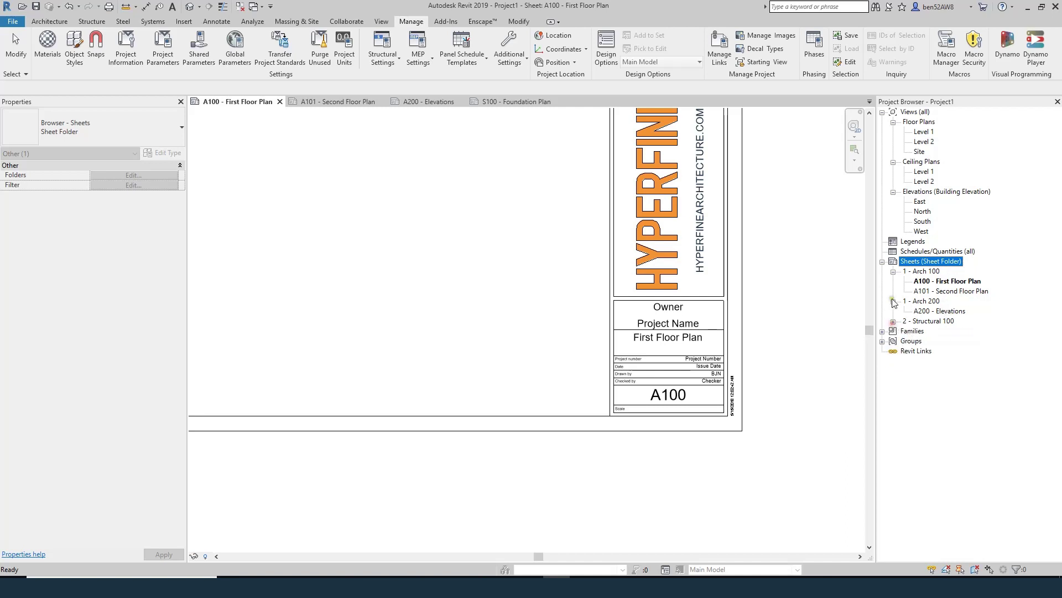
left_click(893, 301)
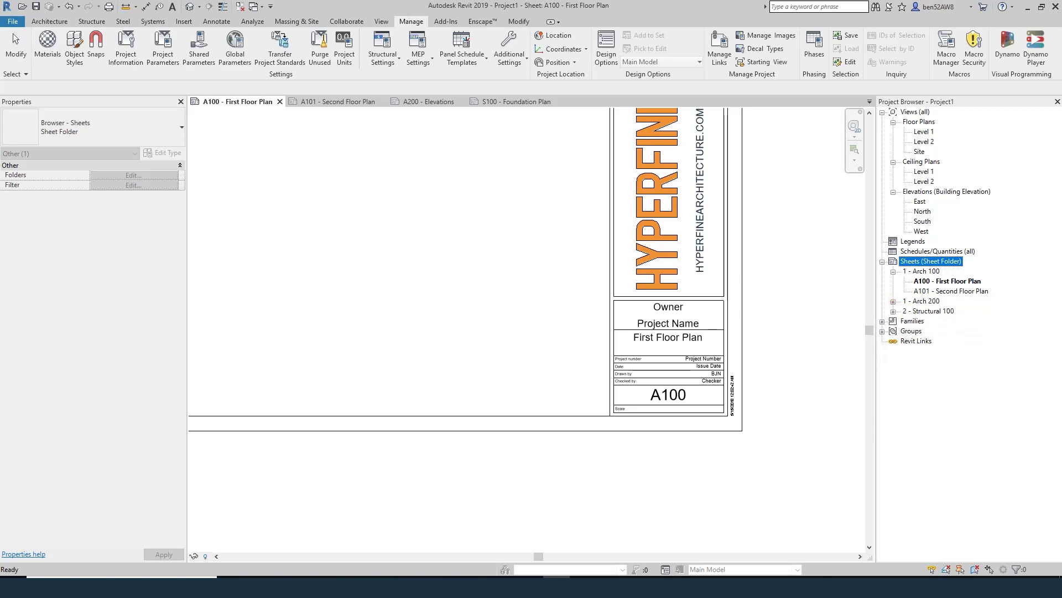